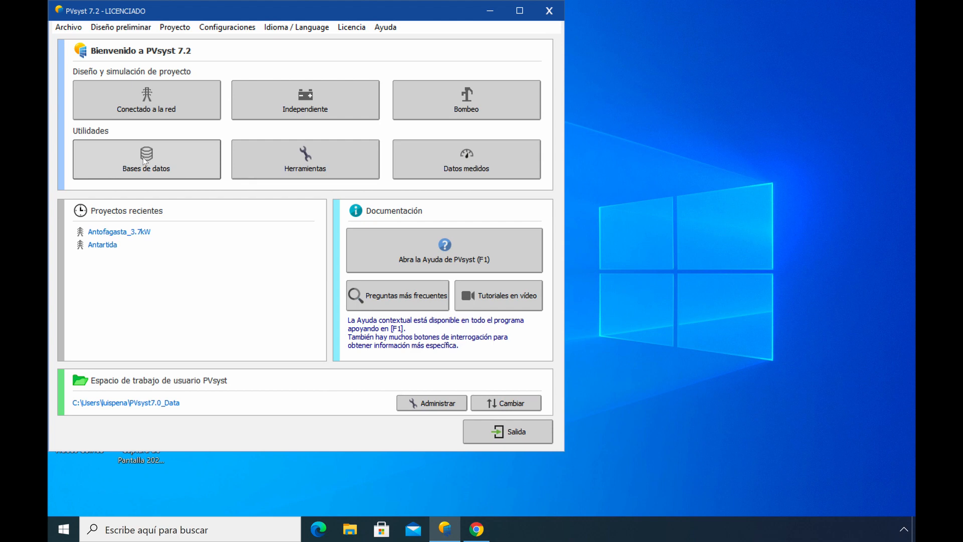
Step: Open the geographic sites database and filter the site list to Chile
left_click(145, 160)
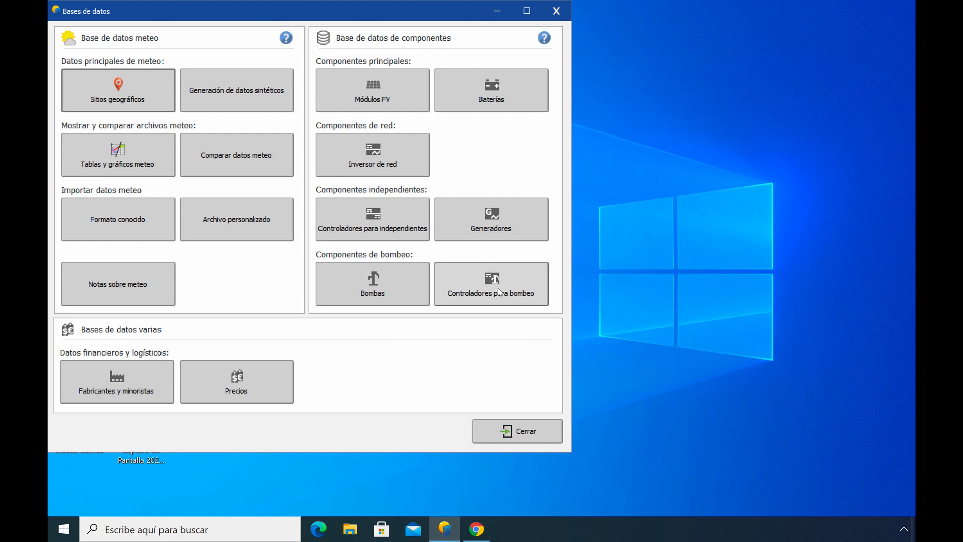
left_click(144, 91)
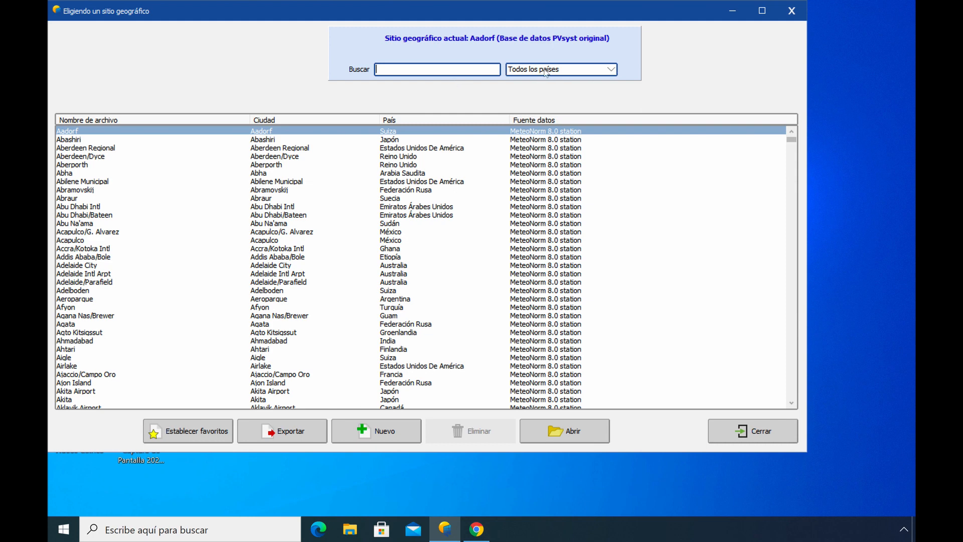
left_click(566, 70)
scroll(613, 132, "down", 7)
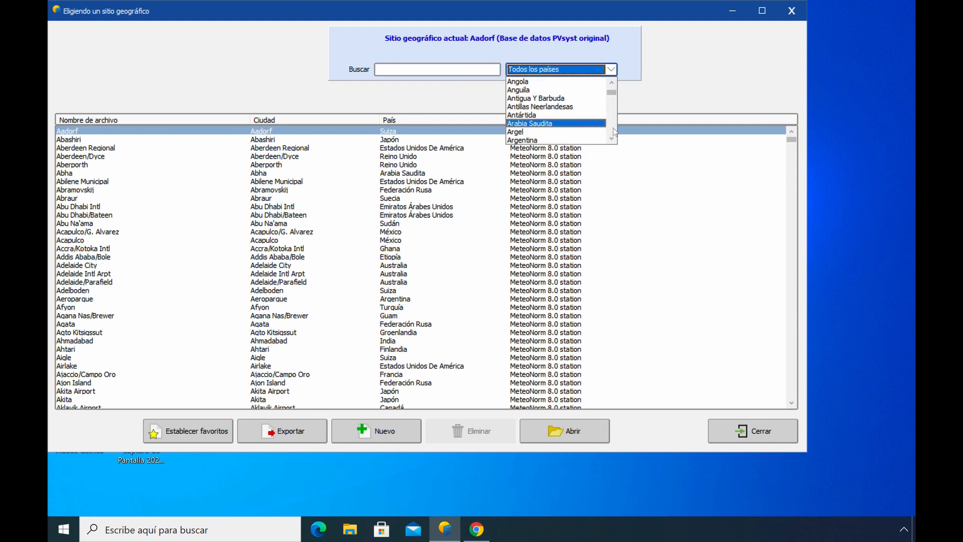
scroll(613, 132, "down", 9)
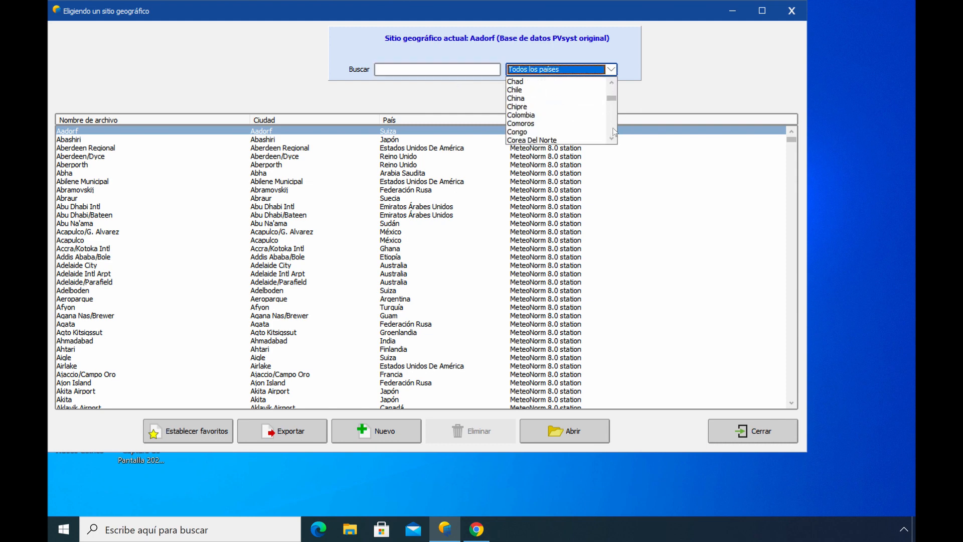
left_click(529, 90)
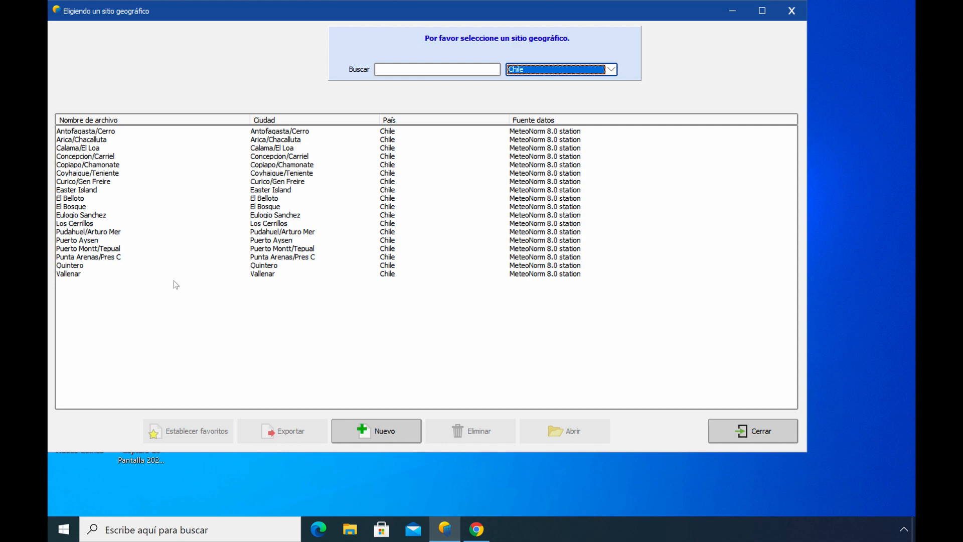
Step: Start a new geographic site and view its monthly weather table and geographic coordinates
left_click(383, 430)
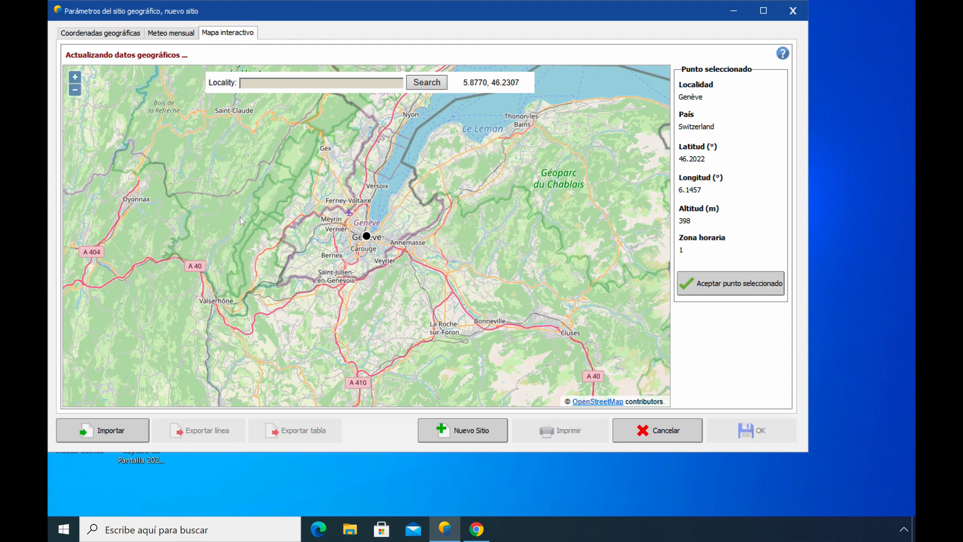
left_click(170, 32)
left_click(160, 149)
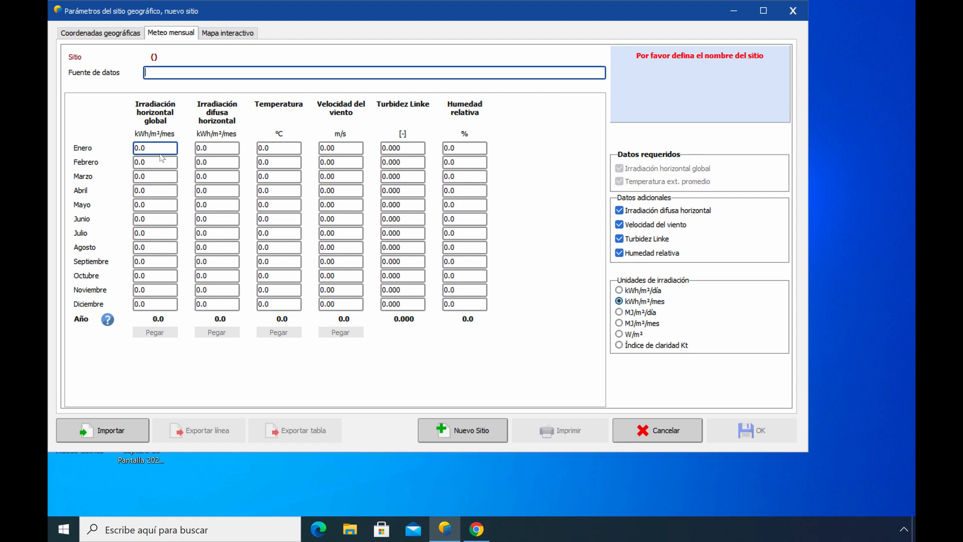
left_click(104, 37)
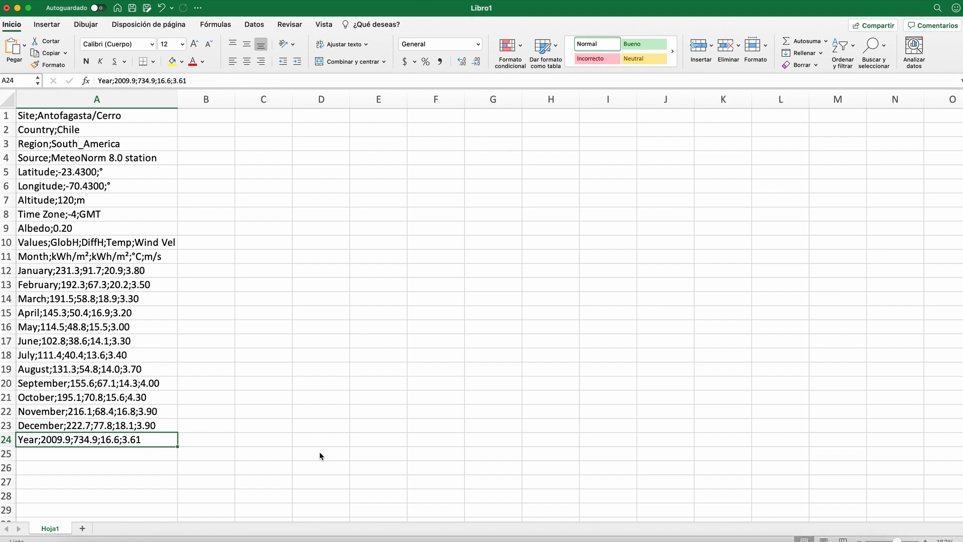
Step: Switch to the Excel workbook and select the Antofagasta/Cerro site data in cells A1:A24
left_click_drag(131, 116, 137, 440)
right_click(136, 440)
left_click(166, 279)
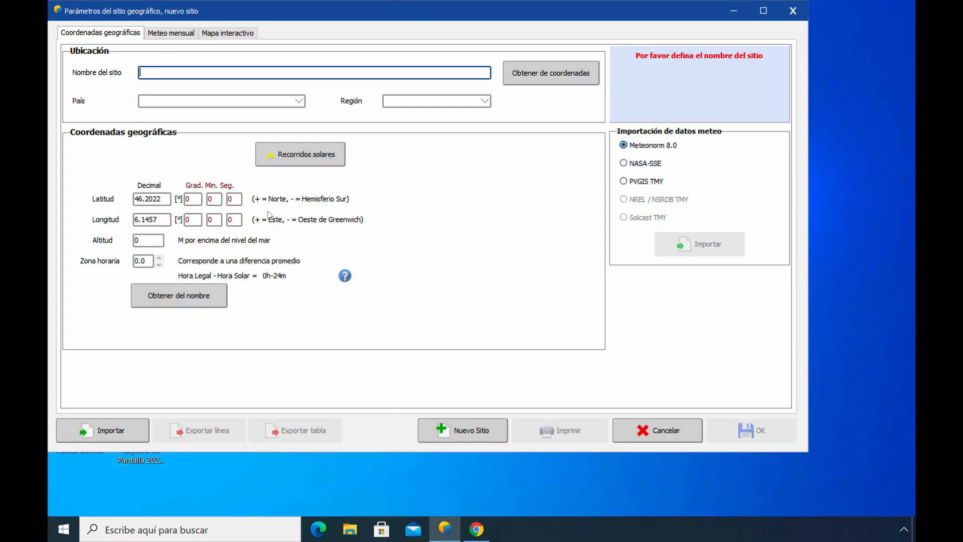
Step: Switch to PVsyst and search the new site's interactive map for "ovalle, chile"
left_click(227, 33)
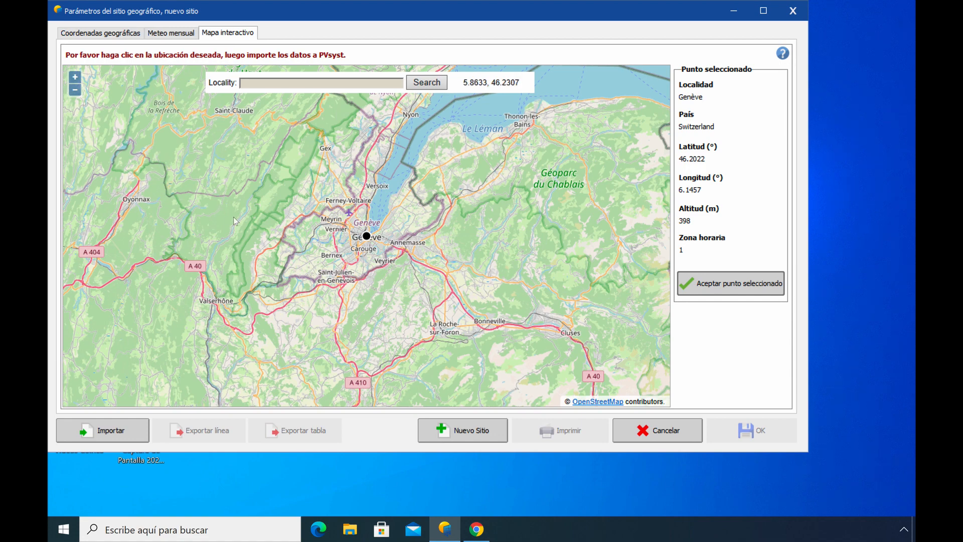
left_click(100, 33)
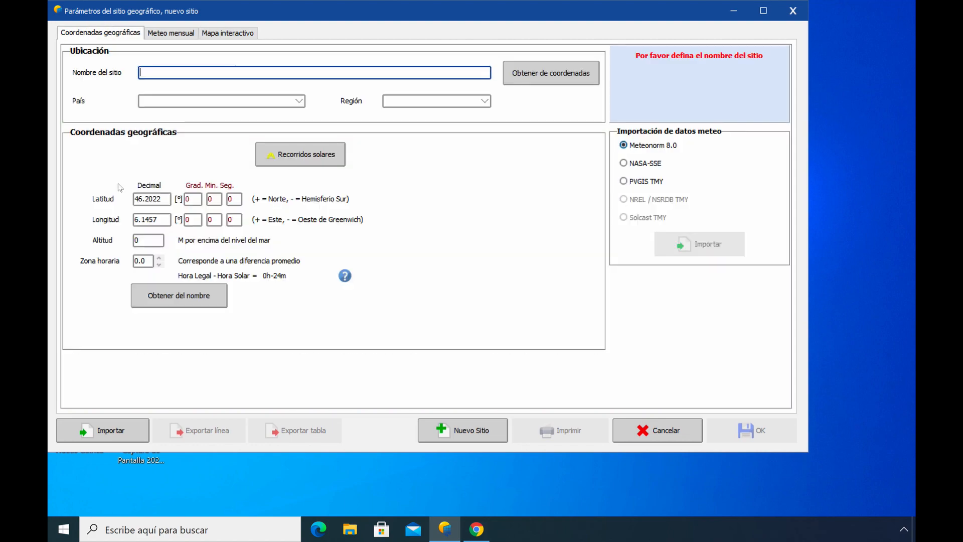
left_click(223, 35)
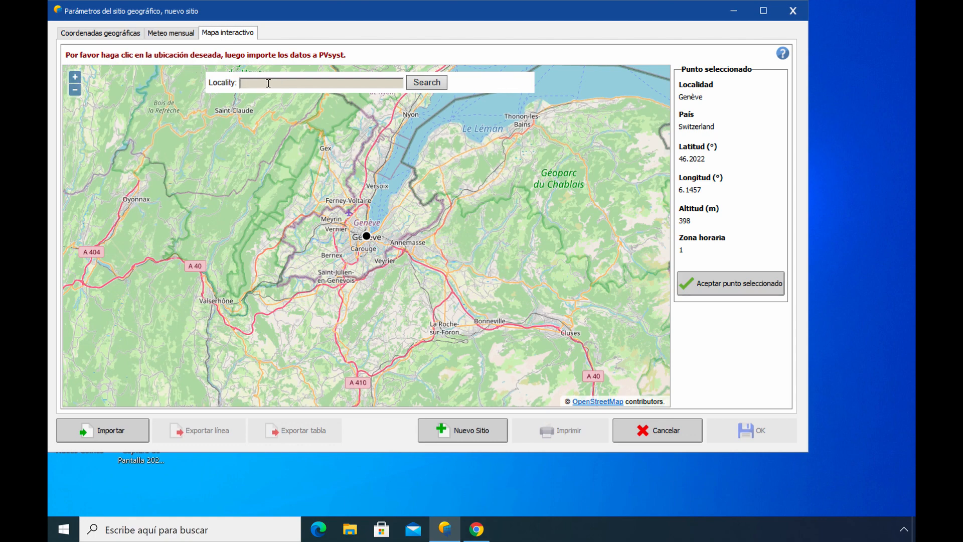
type("ovalle, Chile")
left_click(429, 83)
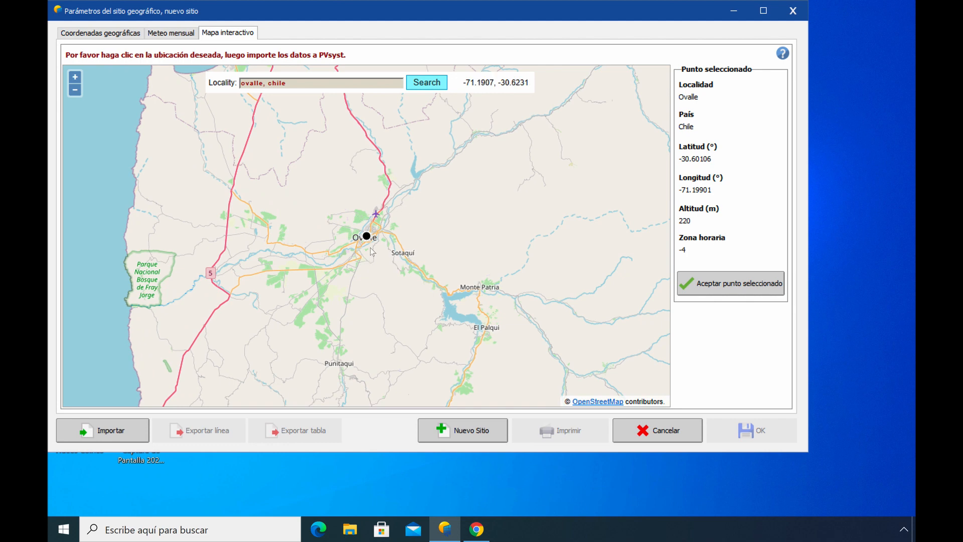
Step: Place the site point on Universidad de La Serena in Ovalle and accept it as the selected location
scroll(372, 251, "up", 2)
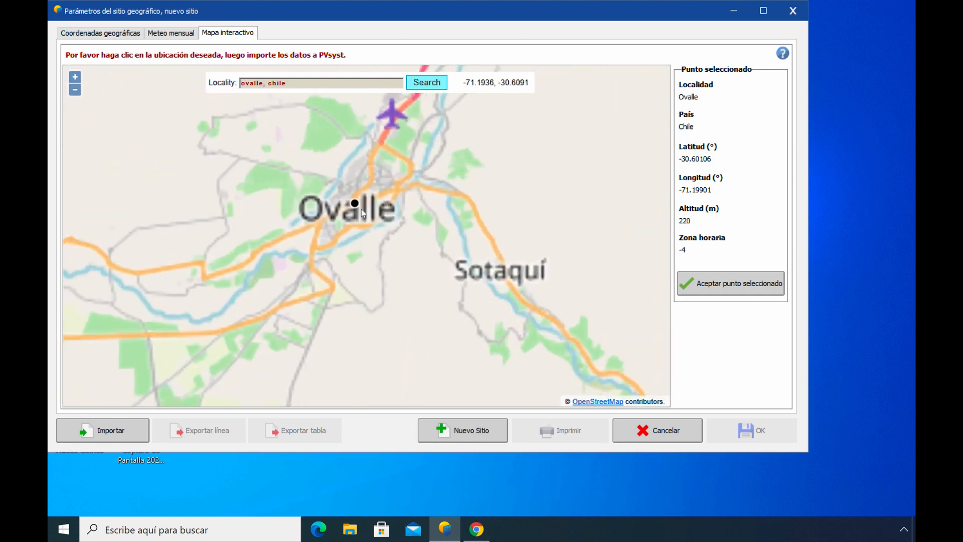
scroll(358, 188, "up", 2)
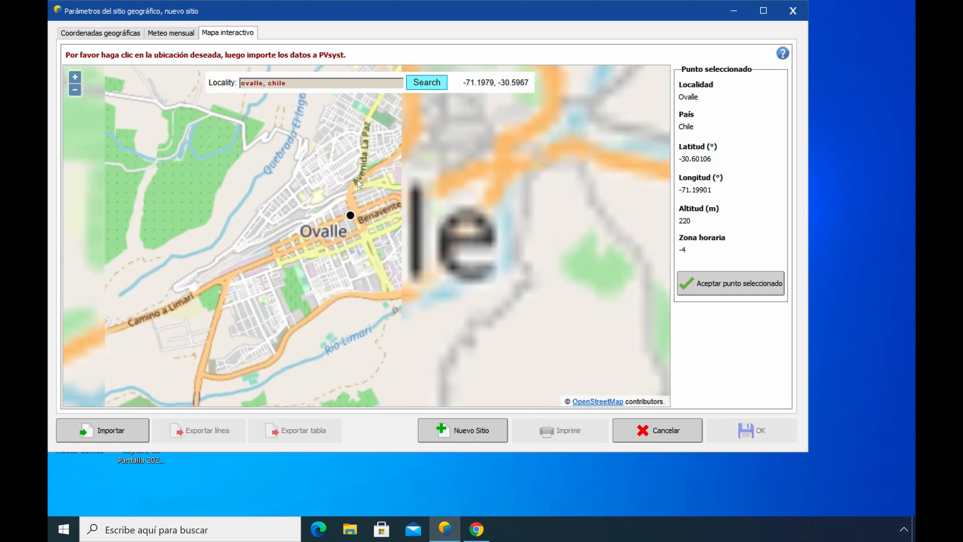
left_click_drag(370, 167, 329, 262)
scroll(353, 174, "up", 3)
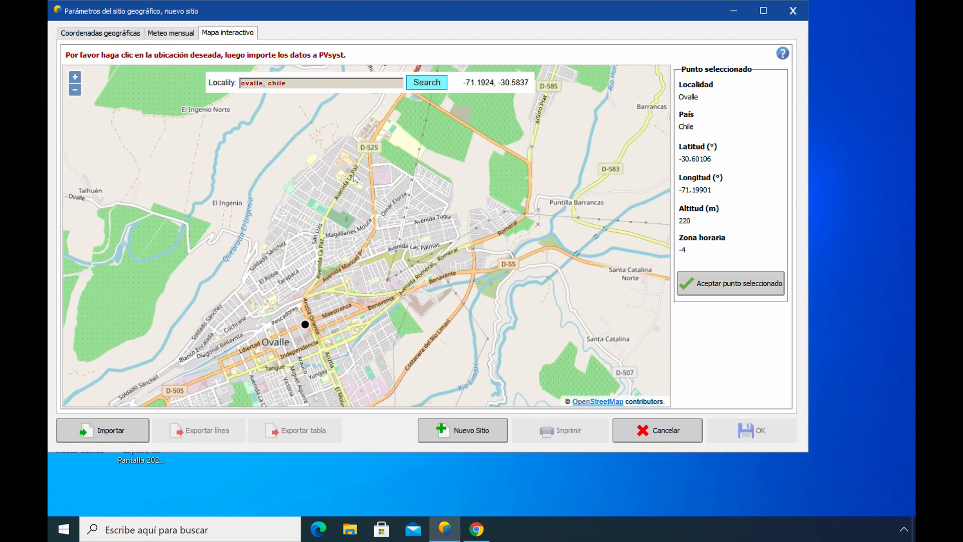
scroll(353, 173, "up", 2)
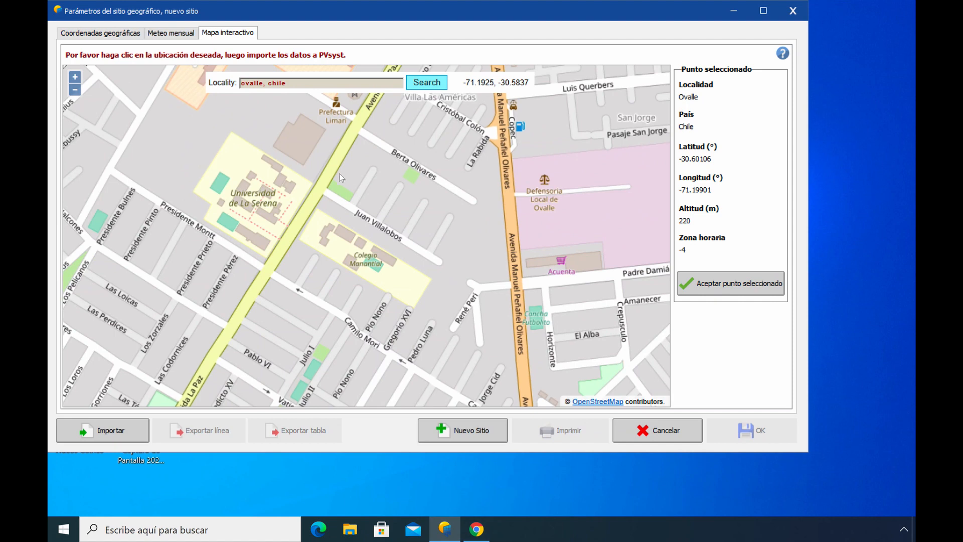
left_click(259, 196)
left_click(752, 287)
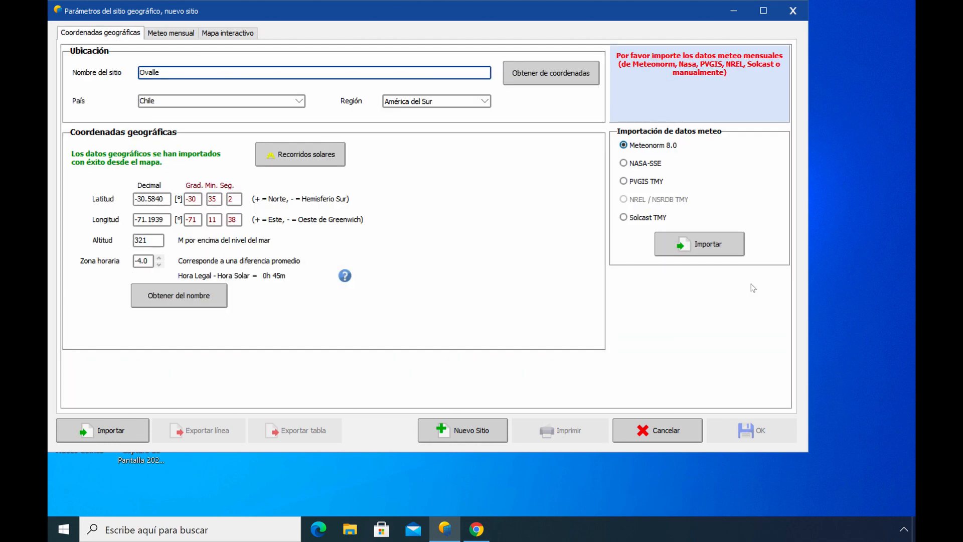
Step: Extend the site name to "Ovalle, Universidad de la Serena"
left_click(186, 72)
type(", Universidad de la ")
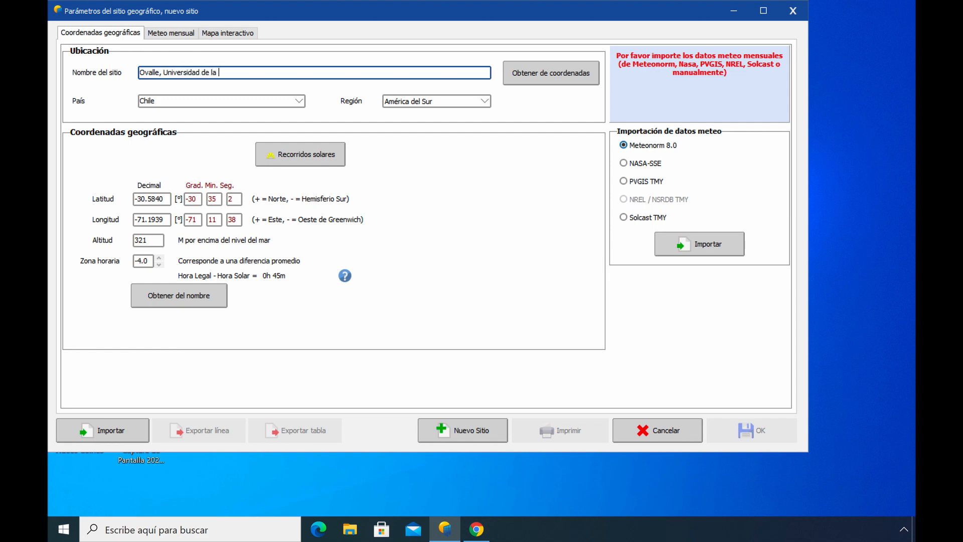
type("Serena")
left_click(103, 263)
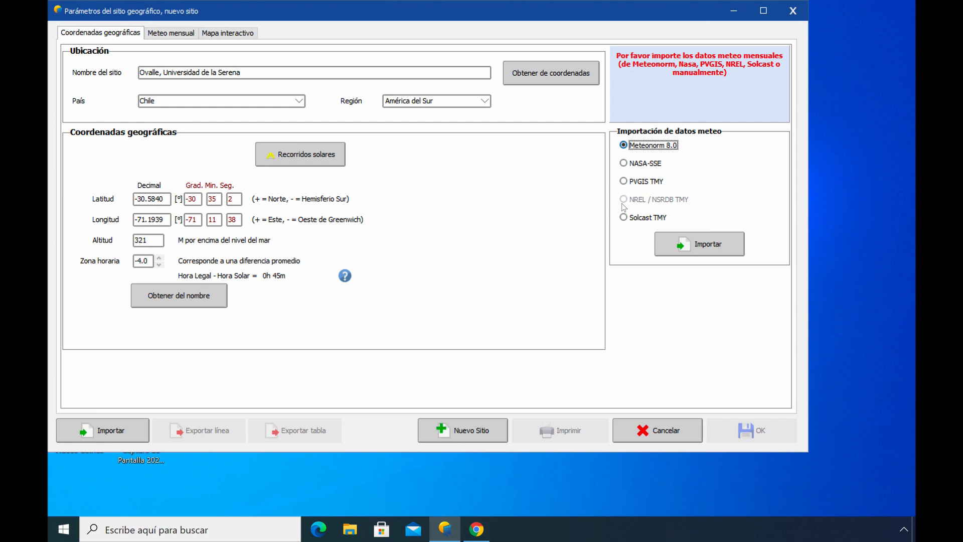
left_click(624, 217)
left_click(694, 245)
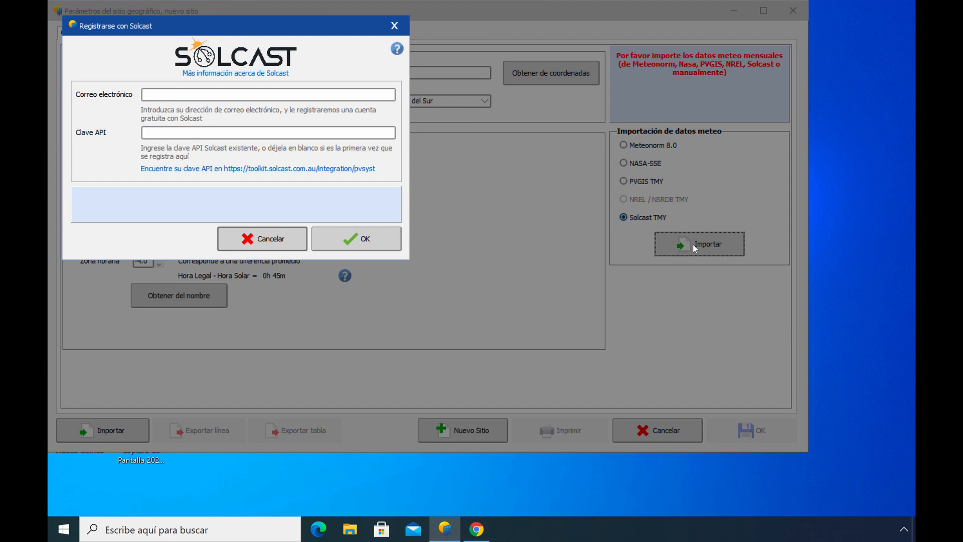
left_click(269, 237)
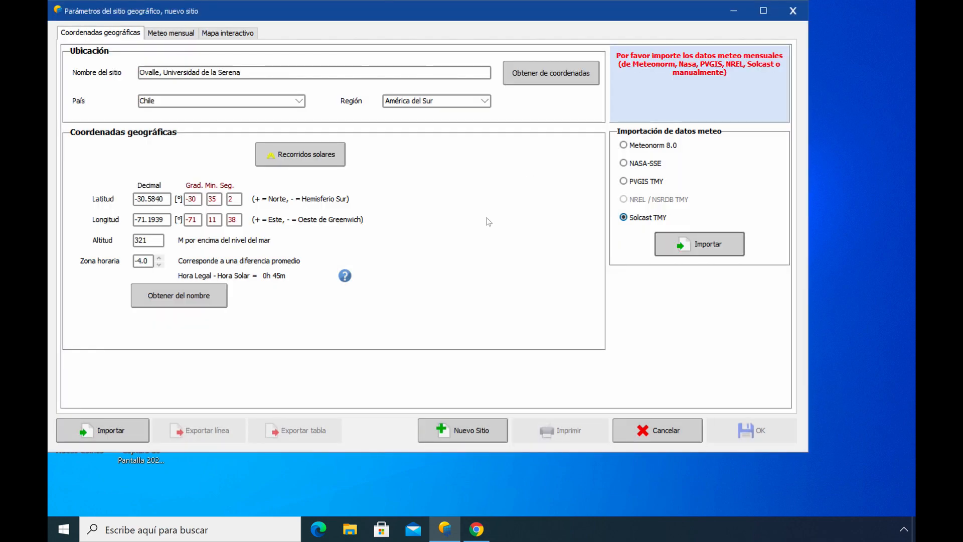
Step: Import the monthly weather data for the Ovalle site from Meteonorm 8.0
left_click(623, 145)
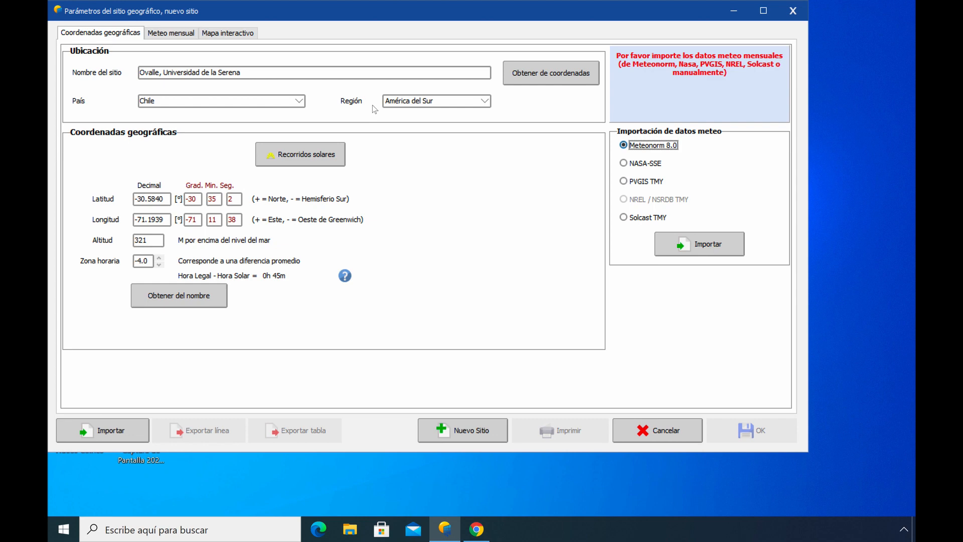
left_click(172, 35)
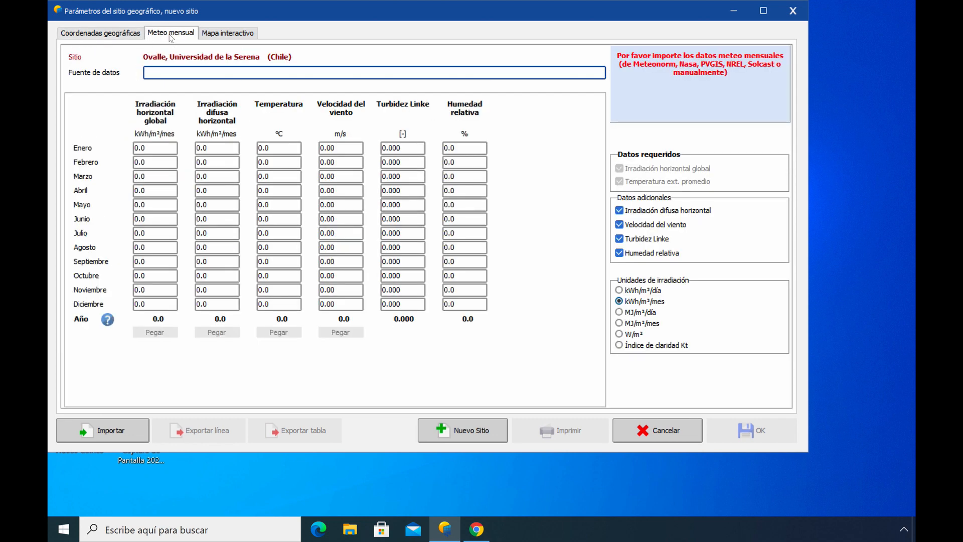
left_click(116, 35)
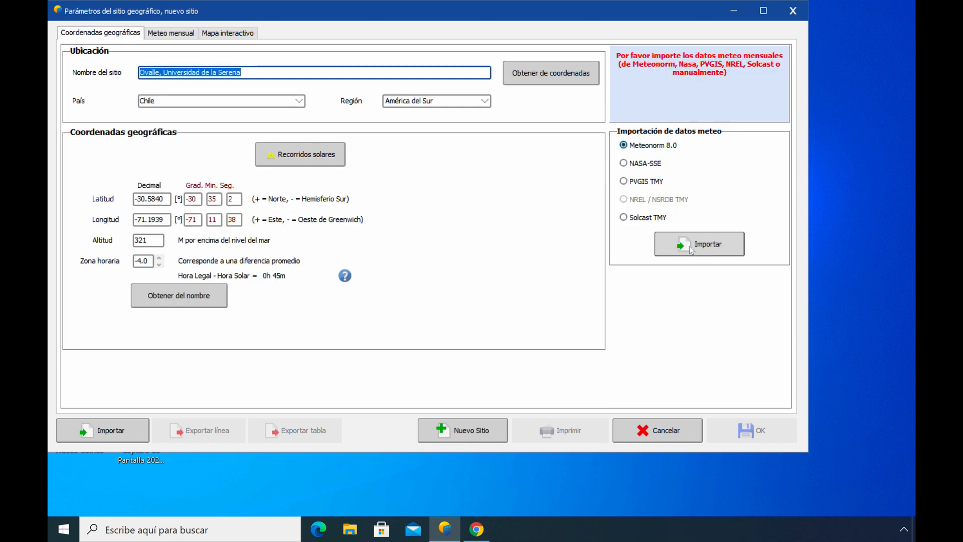
left_click(692, 248)
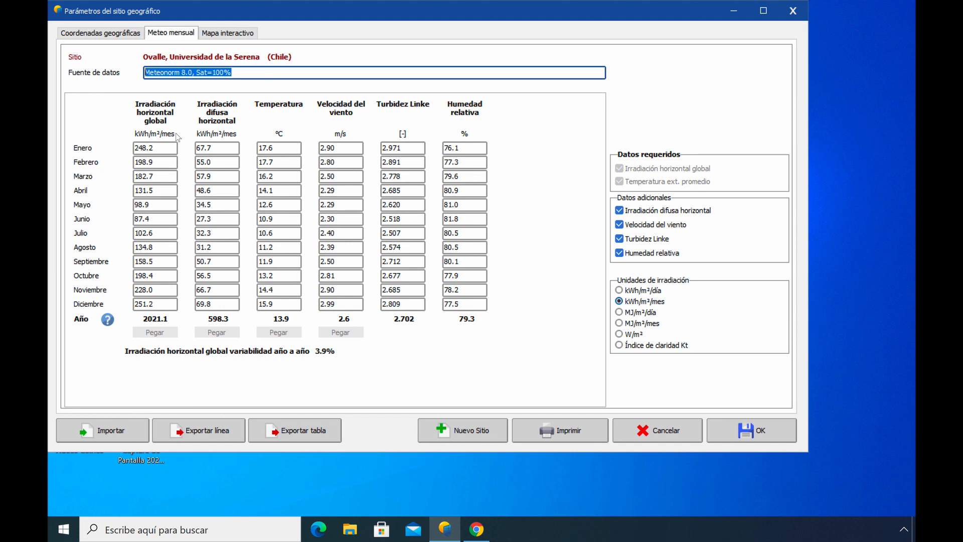
Step: Examine the monthly irradiation values in each available unit, including the clearness index Kt, and return to kWh/m²/mes
key("Tab")
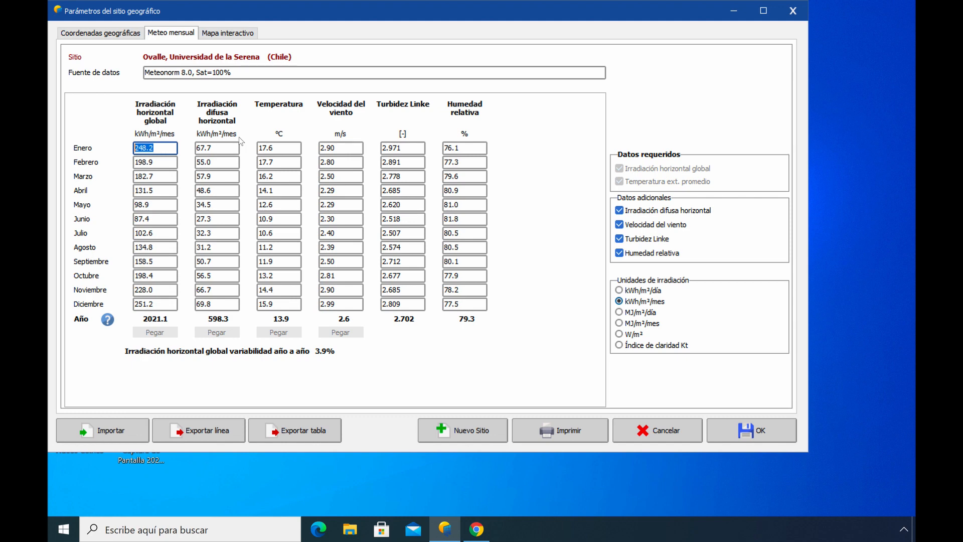
left_click(278, 130)
left_click(619, 291)
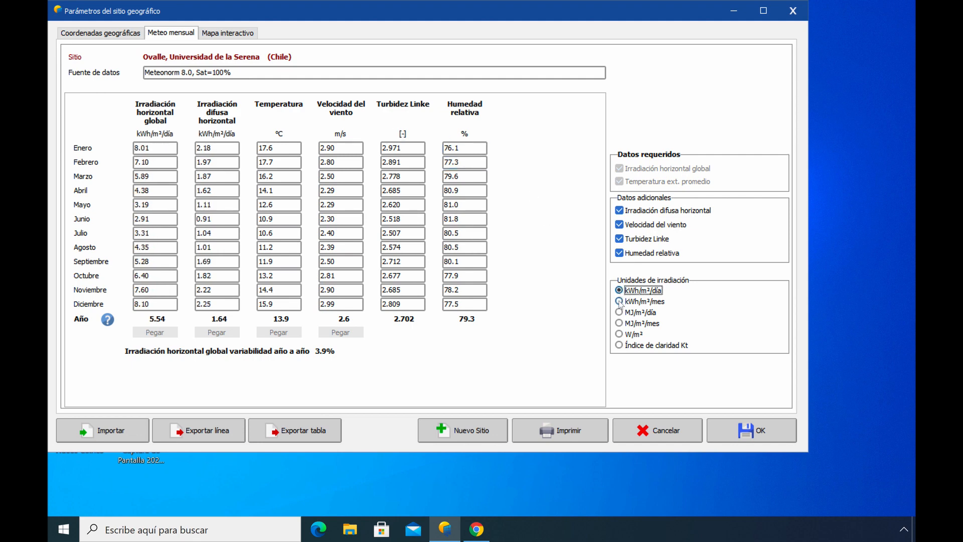
left_click(619, 301)
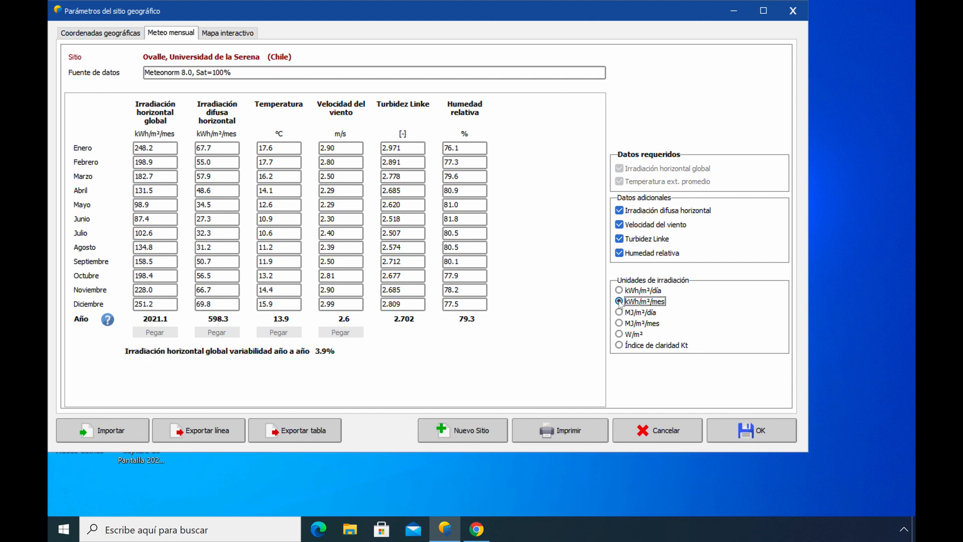
left_click(620, 313)
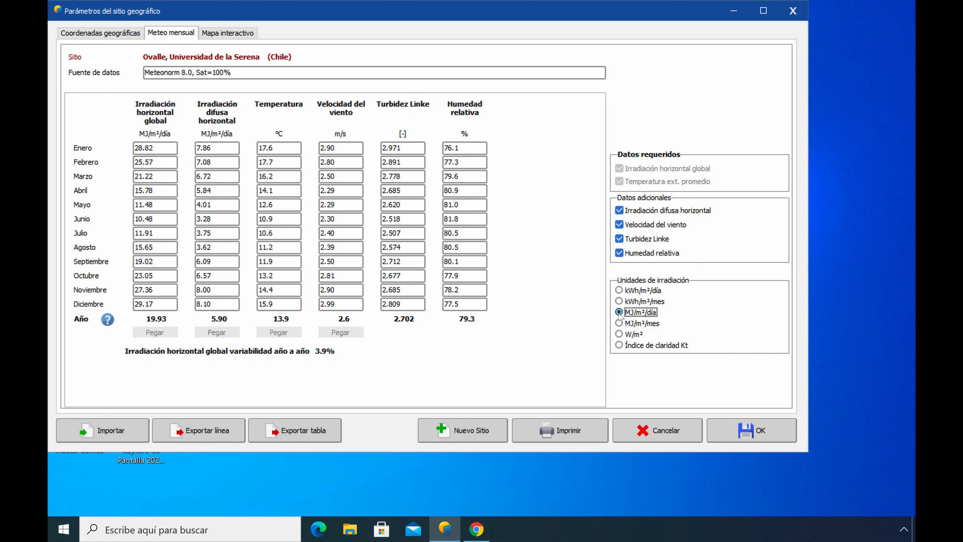
left_click(620, 323)
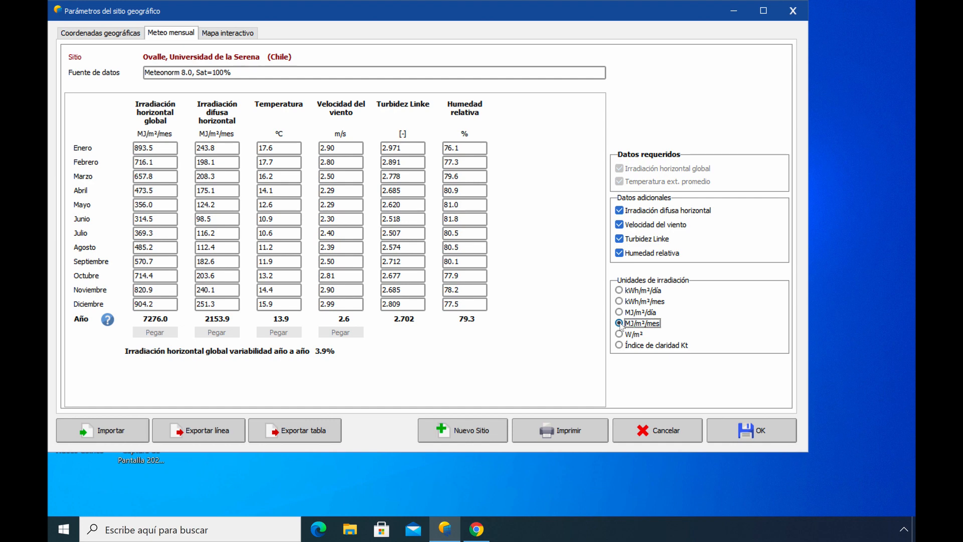
left_click(619, 334)
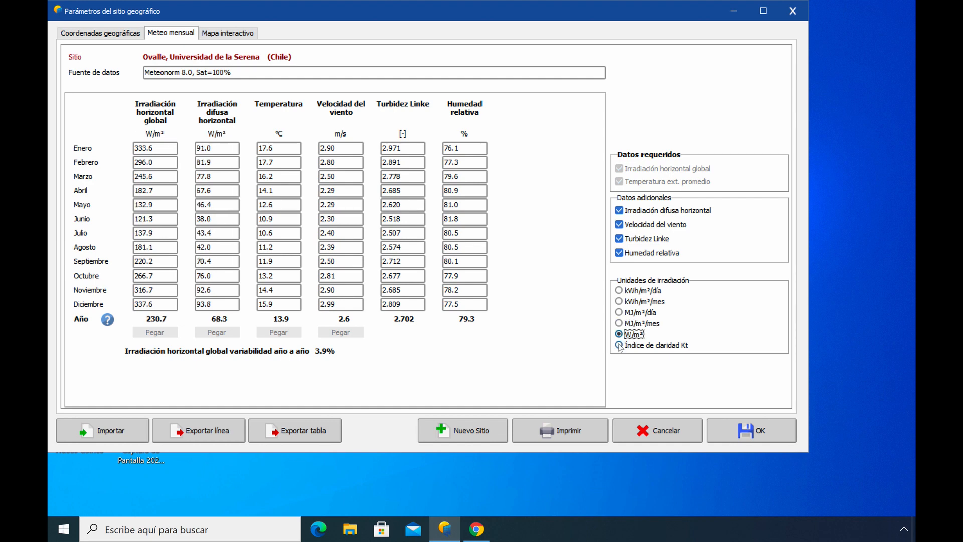
left_click(619, 345)
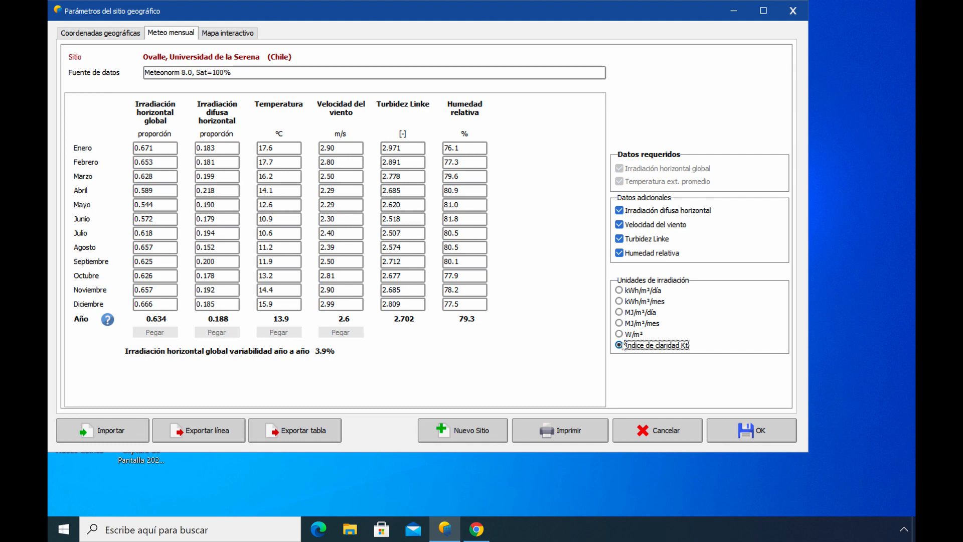
left_click(620, 301)
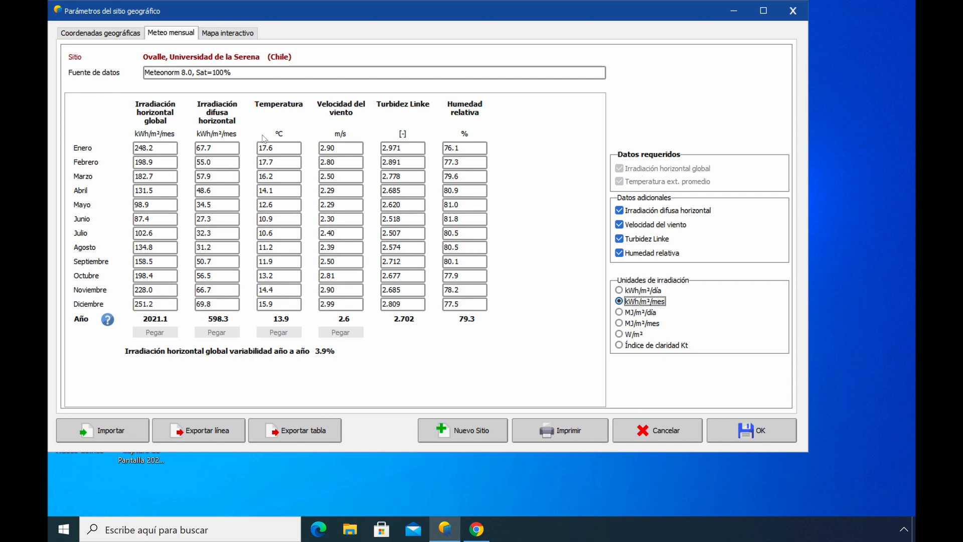
Step: Hide the diffuse horizontal irradiation and wind speed columns in the monthly weather table, and show both again
left_click(619, 211)
left_click(620, 226)
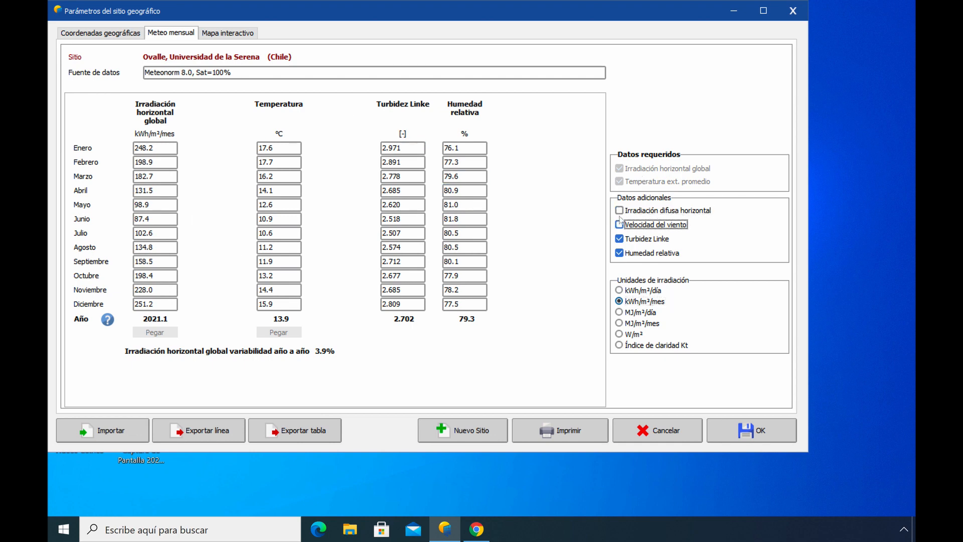
left_click(619, 210)
left_click(620, 227)
left_click(620, 225)
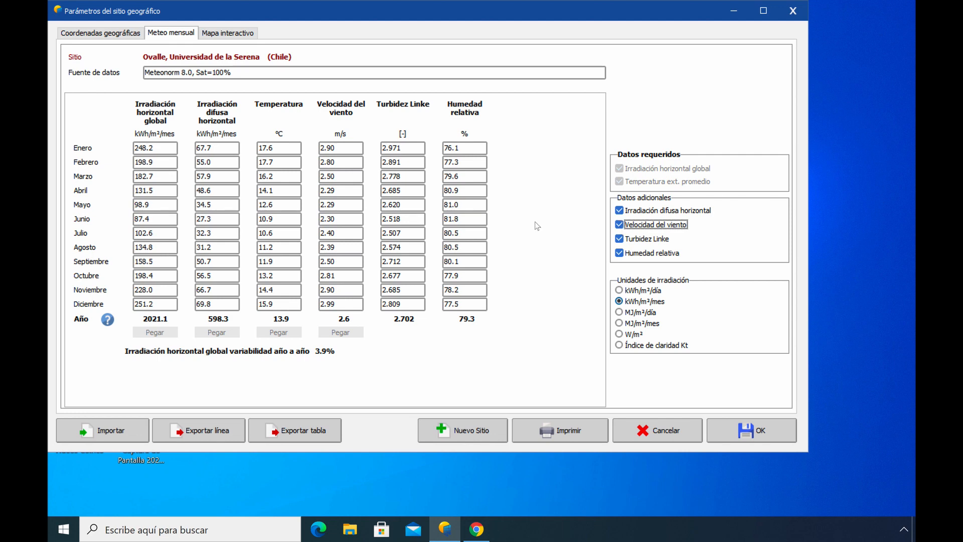
left_click(288, 147)
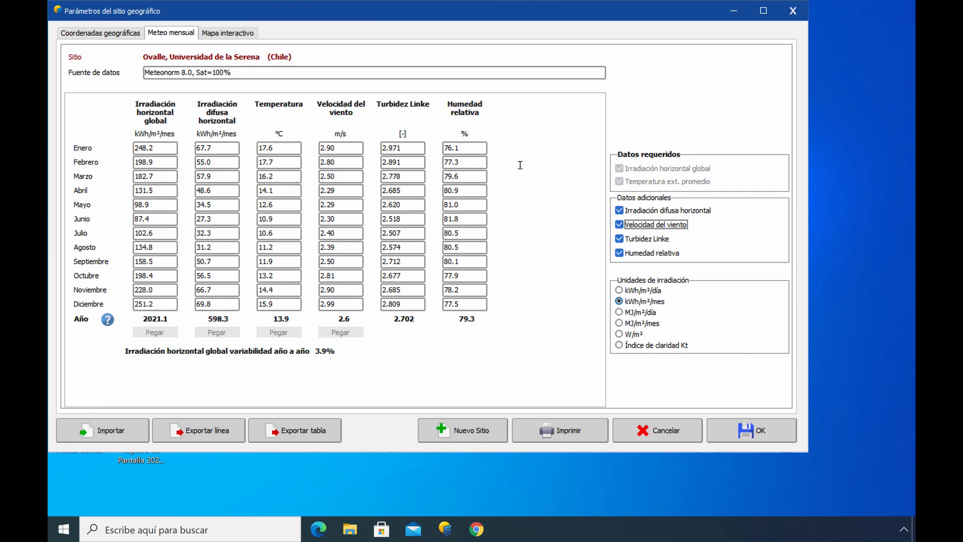
Step: Save the geographic site file as "Ovalle, Universidad de la Serena_MN80"
left_click(753, 432)
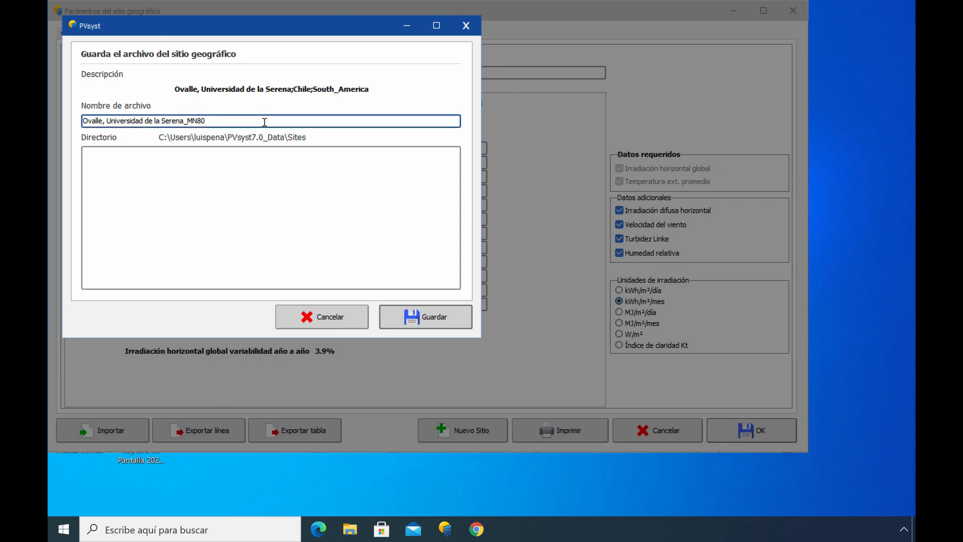
left_click_drag(262, 123, 189, 122)
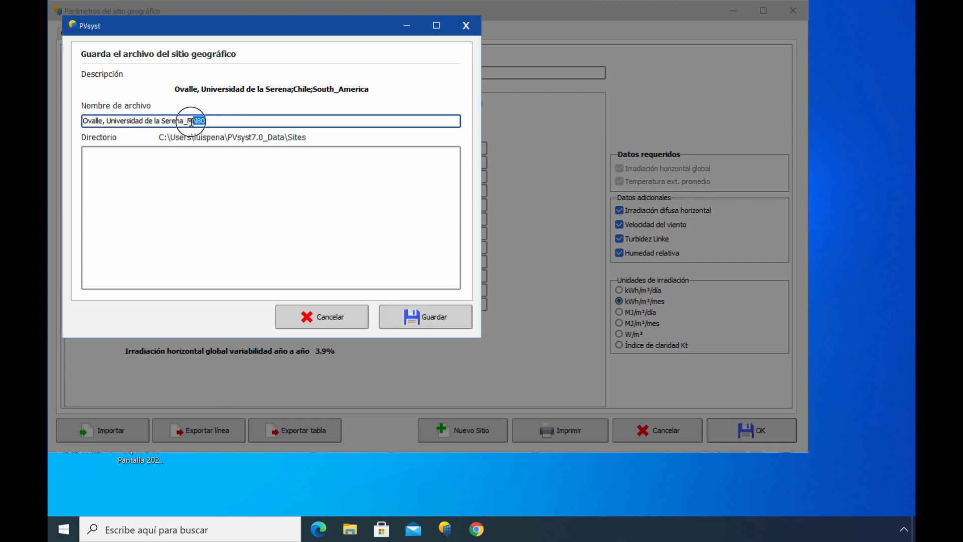
left_click(190, 122)
left_click(424, 316)
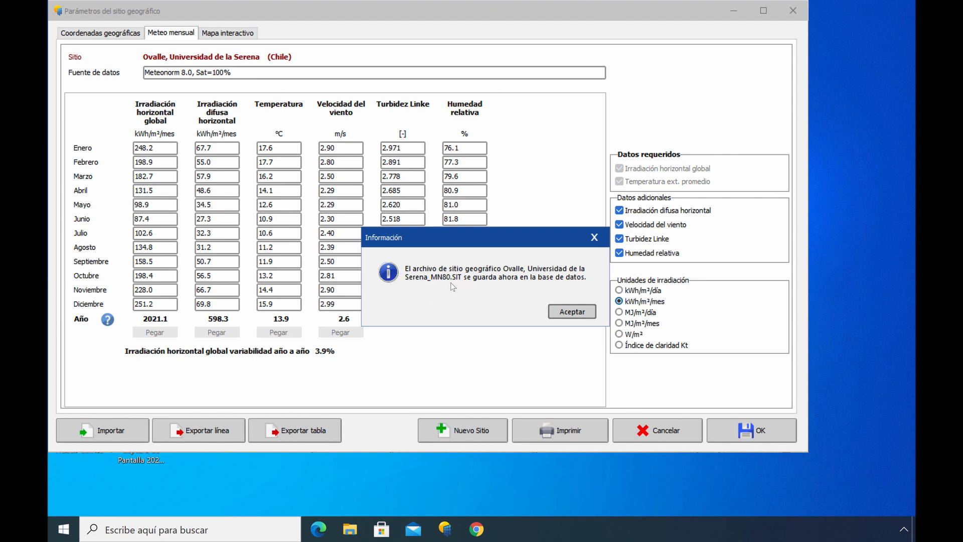
left_click(554, 310)
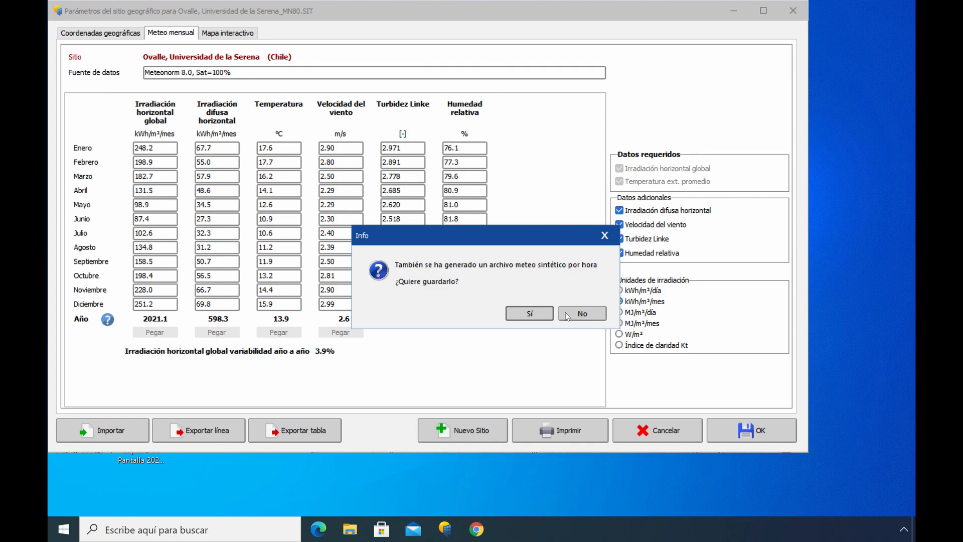
Step: Save the synthetic hourly weather file as "Ovalle_ Universidad de la Serena_MN80_SYN"
left_click(529, 313)
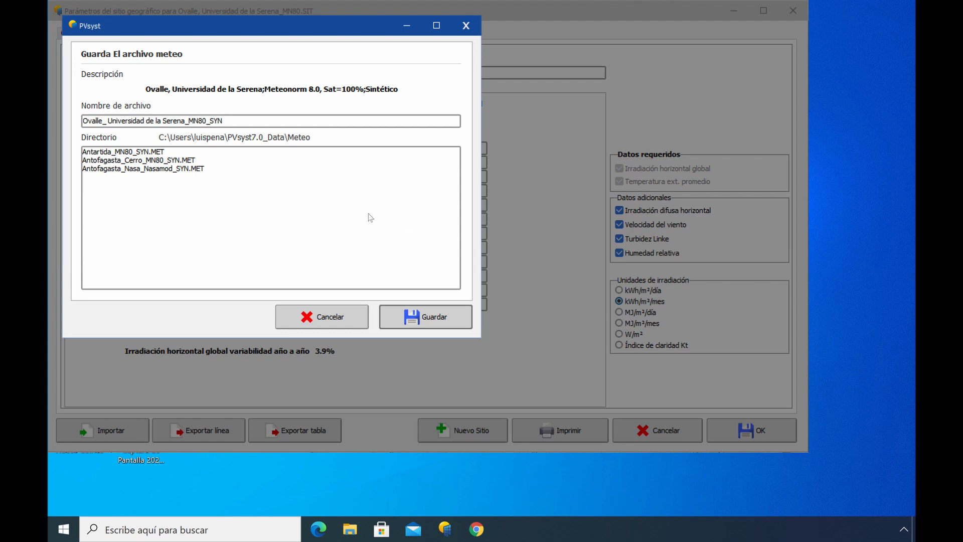
left_click(164, 121)
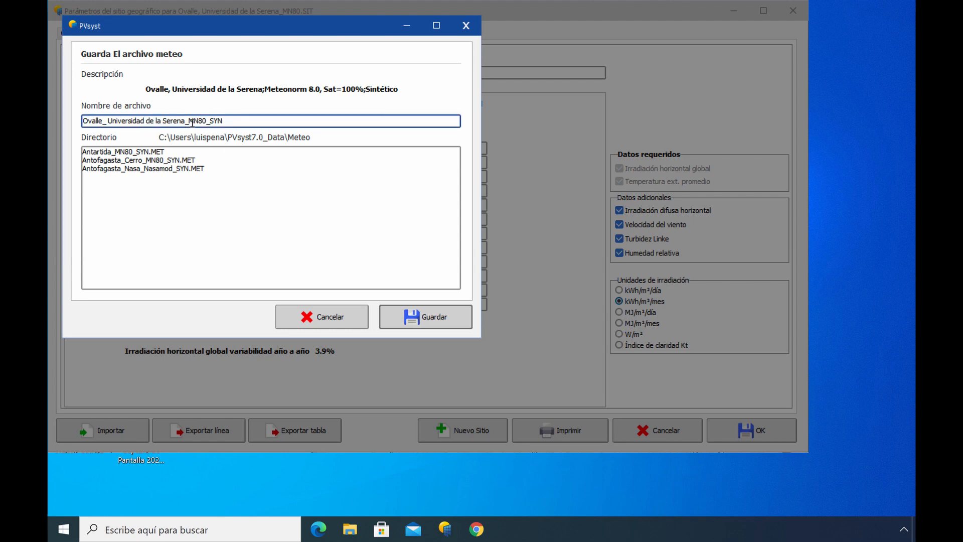
left_click_drag(226, 121, 210, 121)
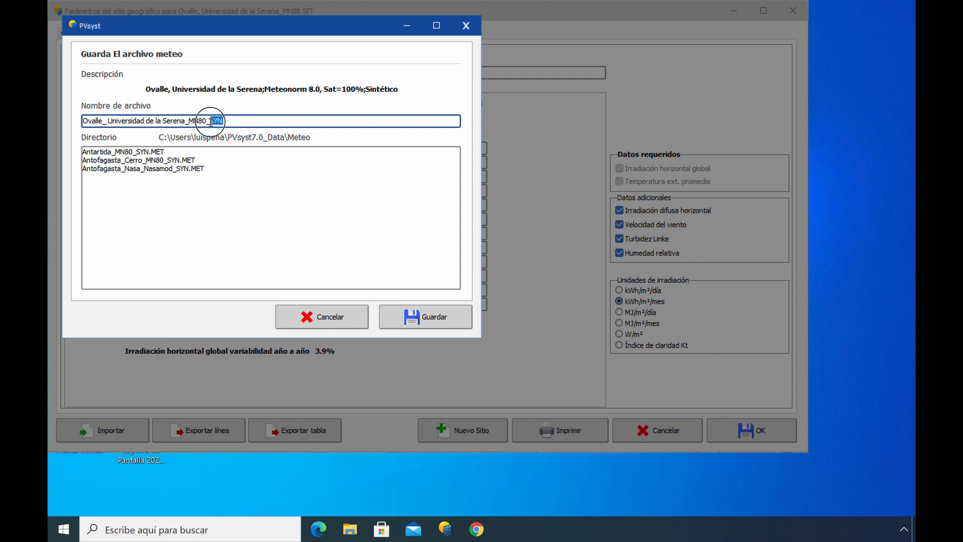
left_click(230, 121)
left_click(220, 182)
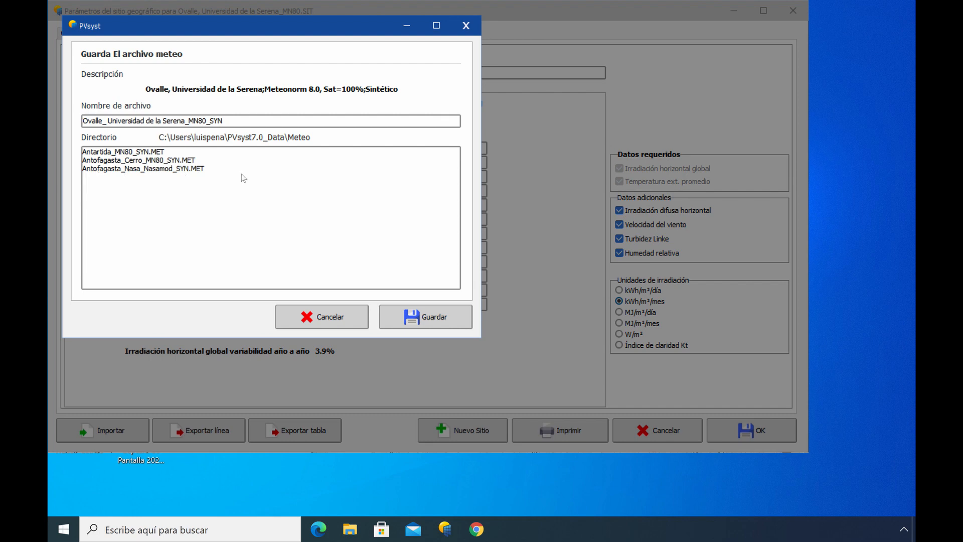
left_click(431, 314)
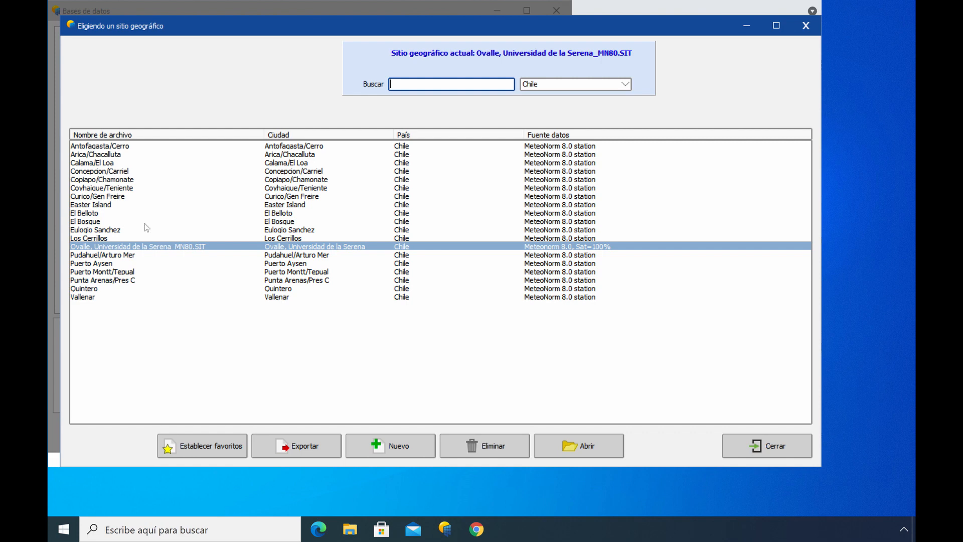
Step: Open the saved Ovalle, Universidad de la Serena site from the Chile site list and examine its solar path diagram
left_click(89, 256)
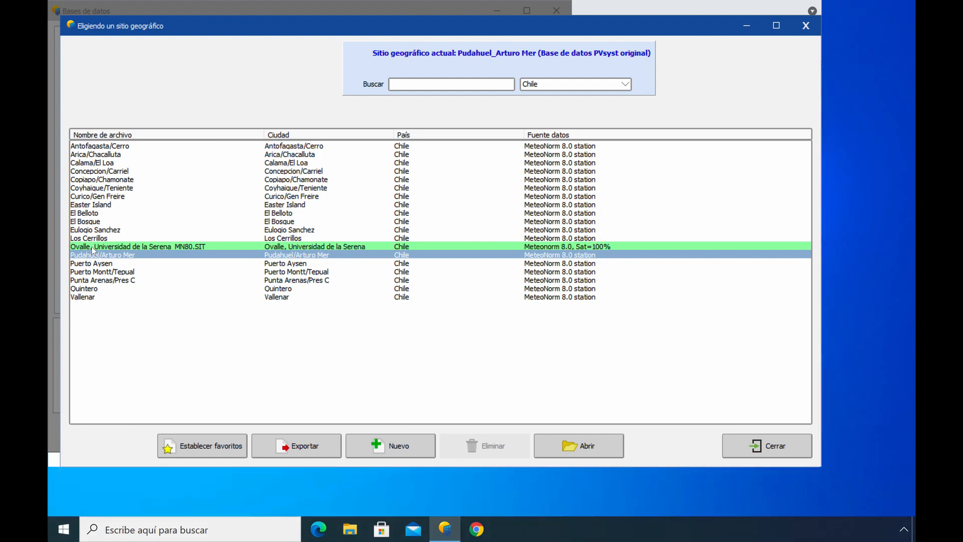
left_click(91, 247)
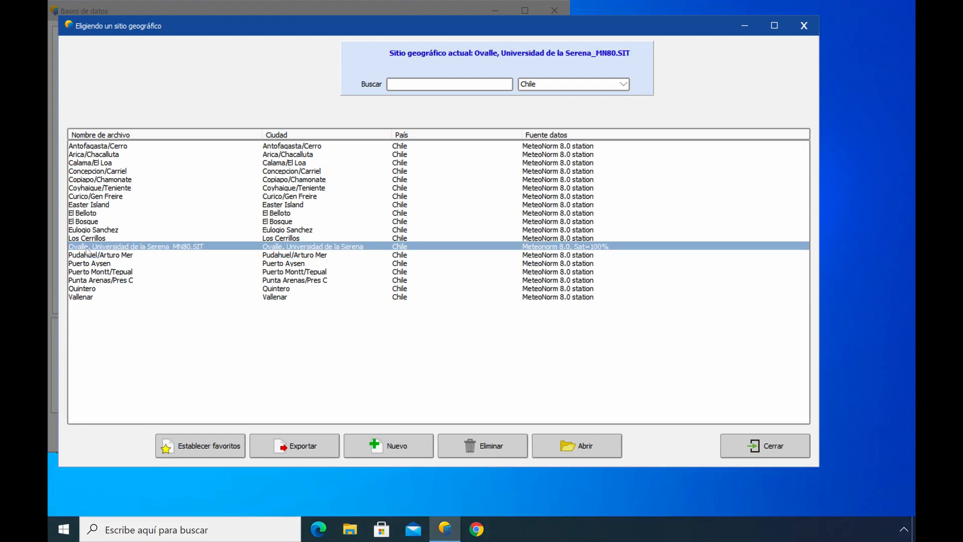
double_click(87, 247)
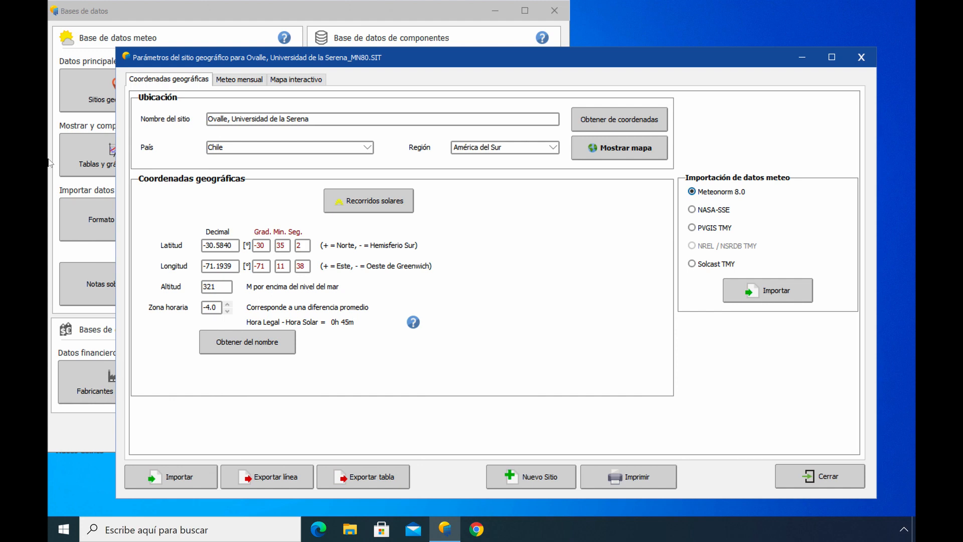
left_click(359, 202)
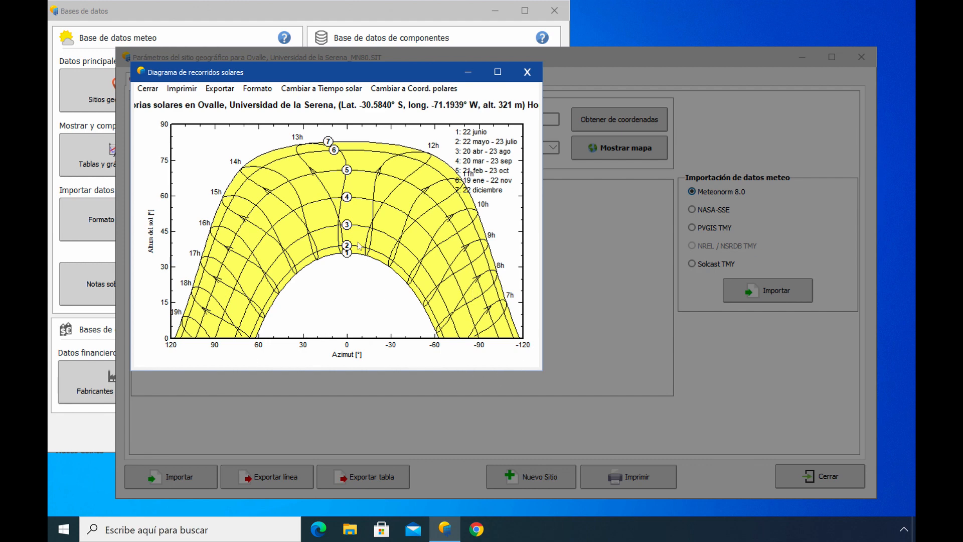
left_click(526, 73)
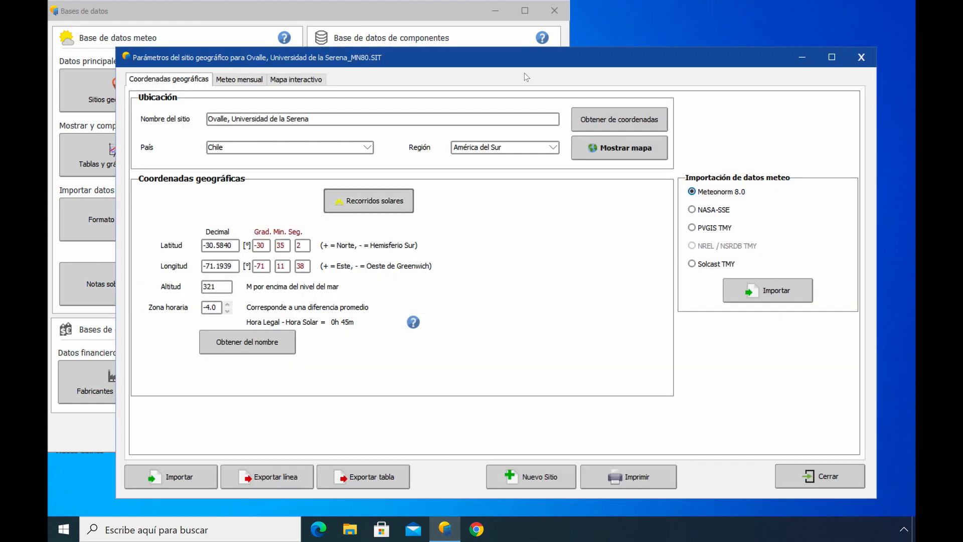
Step: Close the Ovalle site, the site list and the databases window to return to the main window
left_click(820, 472)
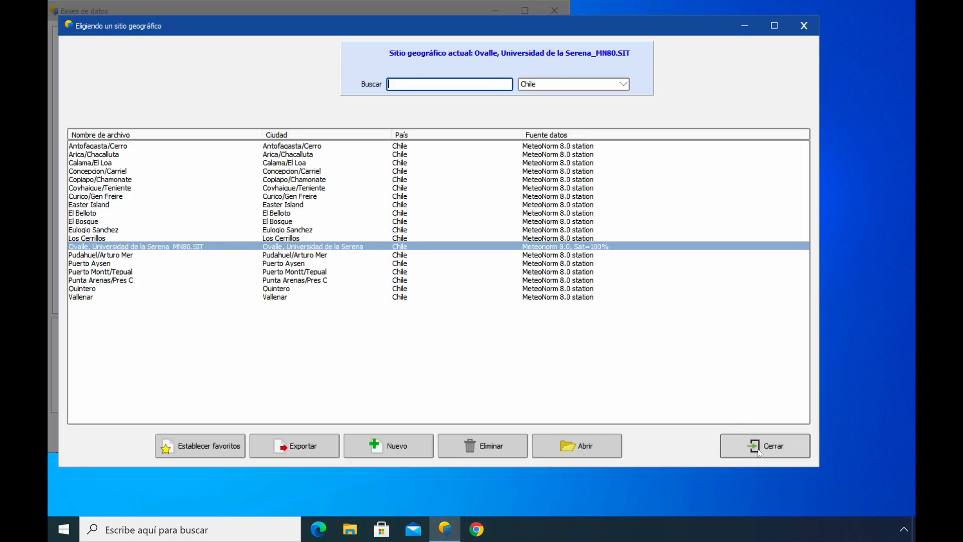
left_click(759, 449)
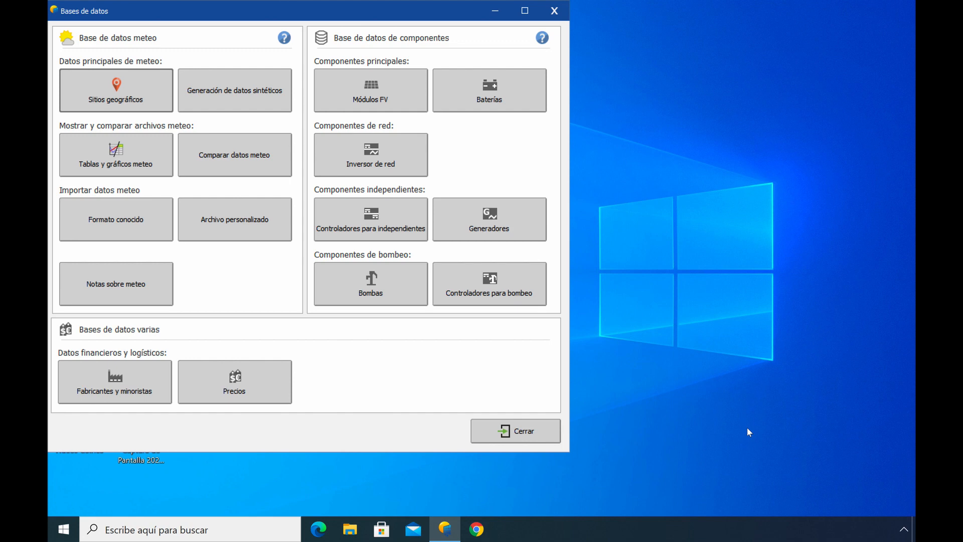
left_click(519, 432)
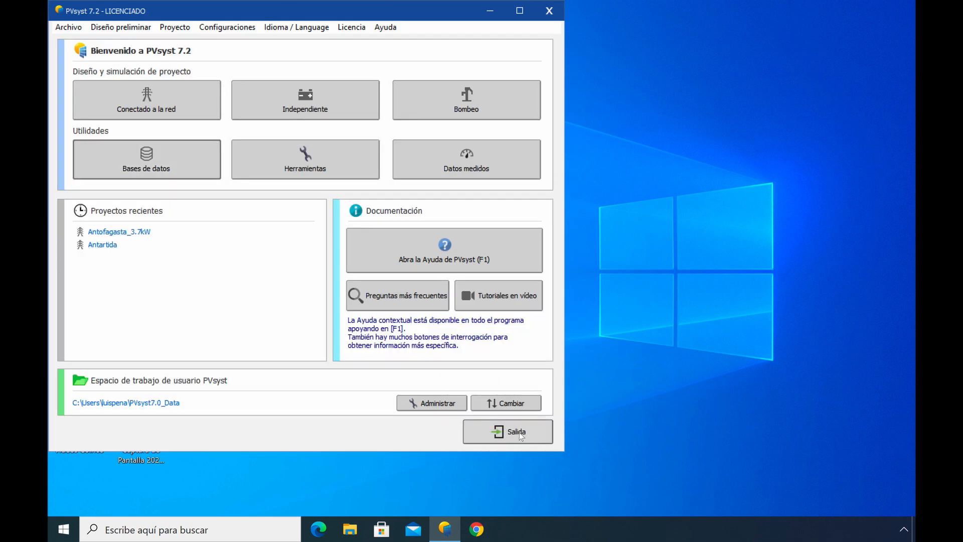